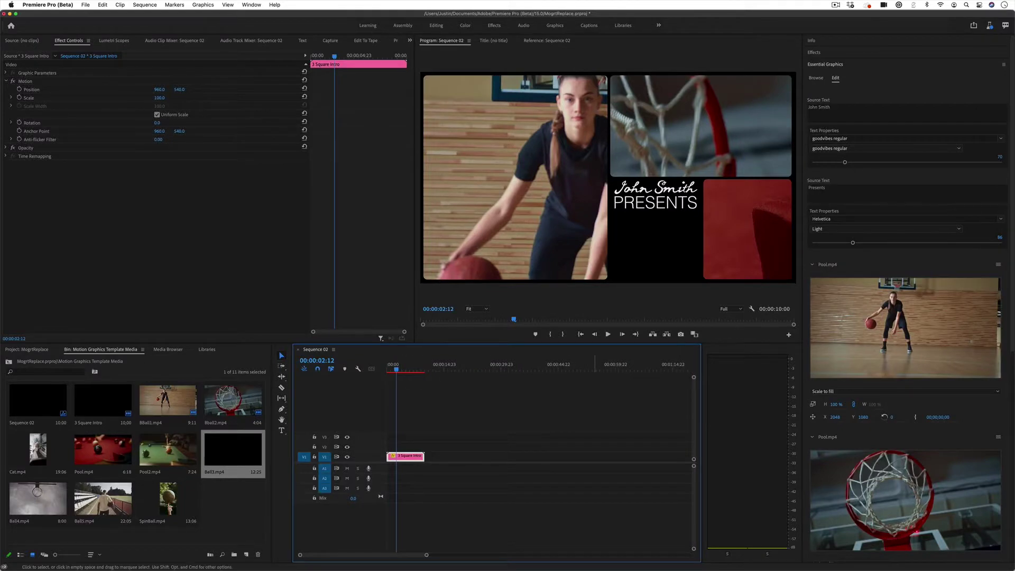
Step: Delete the existing intro clip from Sequence 02
{"action": "scroll", "coordinate": [1009, 320], "scroll_direction": "down", "scroll_amount": 3}
{"action": "scroll", "coordinate": [1009, 320], "scroll_direction": "down", "scroll_amount": 3}
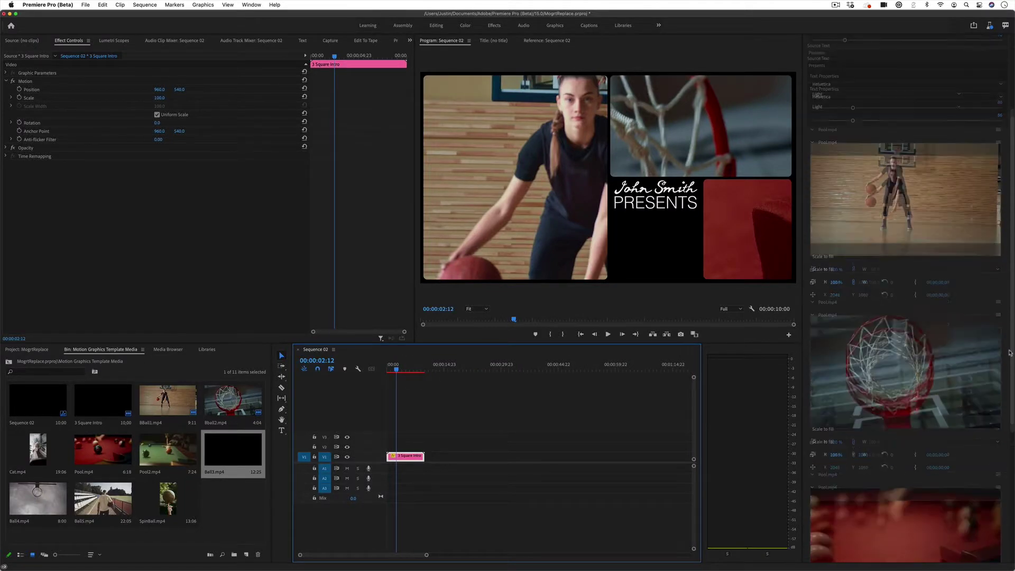
{"action": "scroll", "coordinate": [1009, 320], "scroll_direction": "up", "scroll_amount": 5}
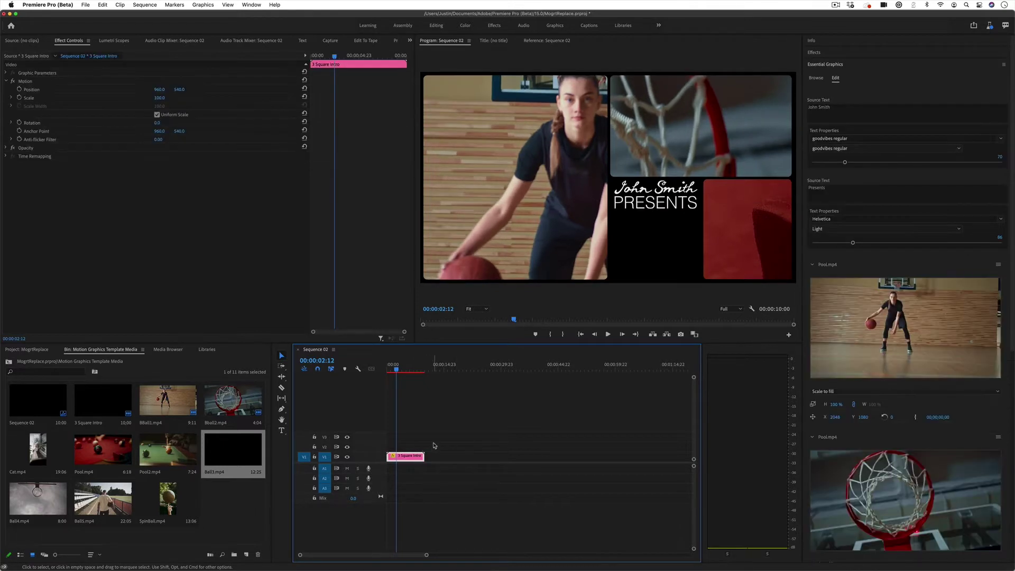
{"action": "key", "text": "Delete"}
Step: Place three 3 Square Intro templates back to back on V1, keeping existing sequence settings
{"action": "left_click", "coordinate": [828, 65]}
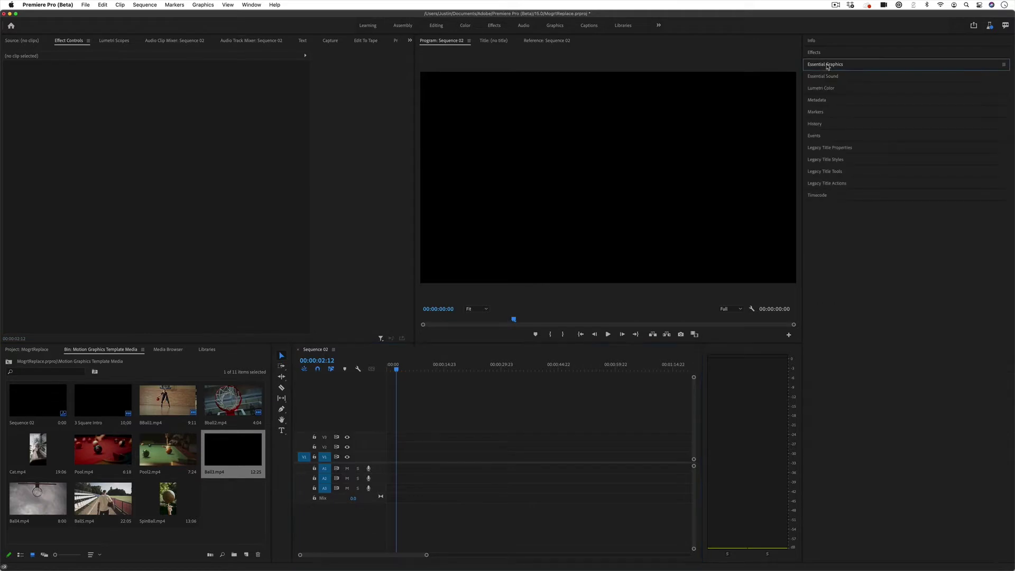
{"action": "left_click", "coordinate": [820, 66]}
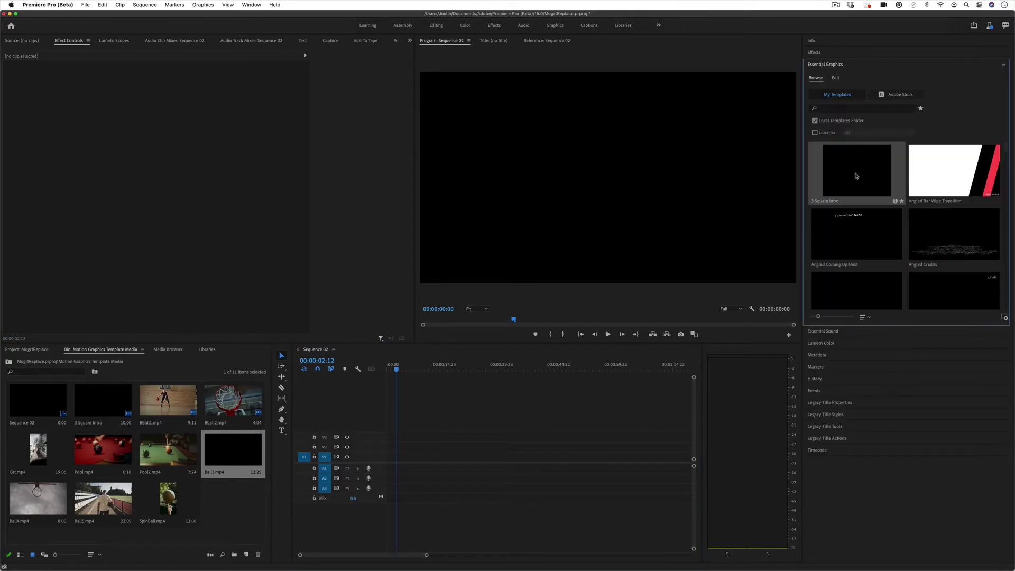
{"action": "left_click_drag", "start_coordinate": [855, 169], "coordinate": [383, 460]}
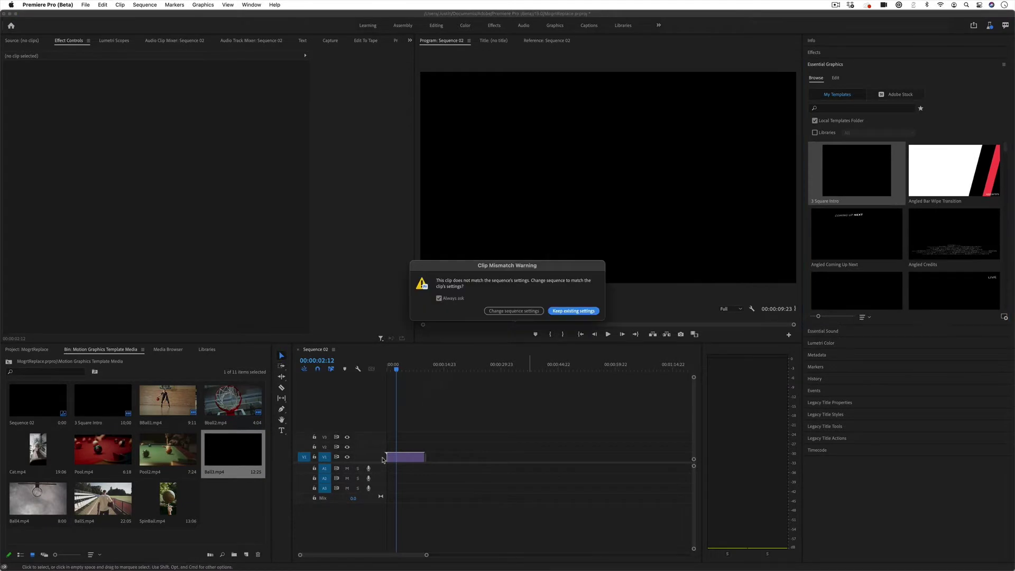
{"action": "left_click", "coordinate": [573, 311]}
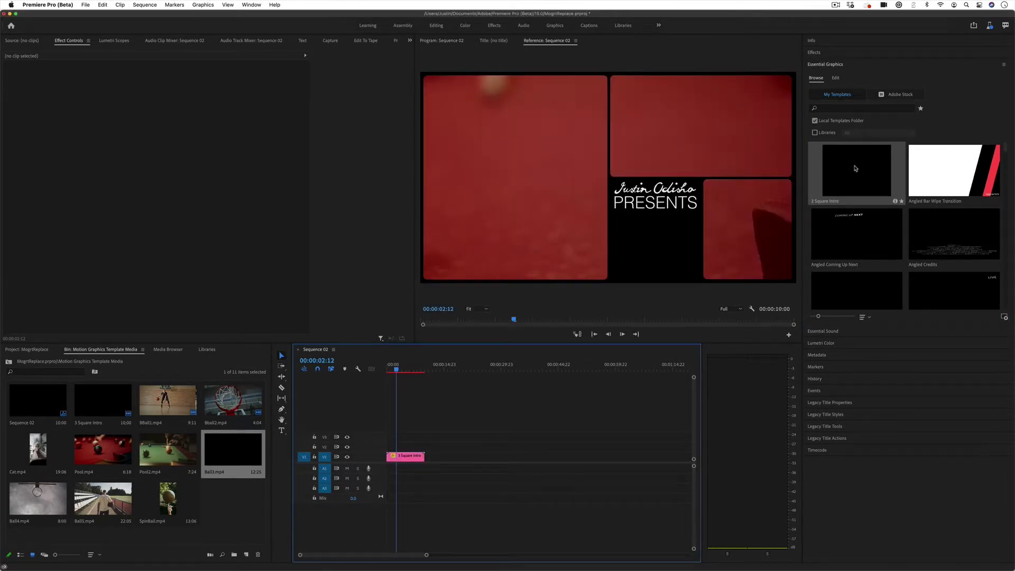
{"action": "left_click_drag", "start_coordinate": [855, 168], "coordinate": [427, 458]}
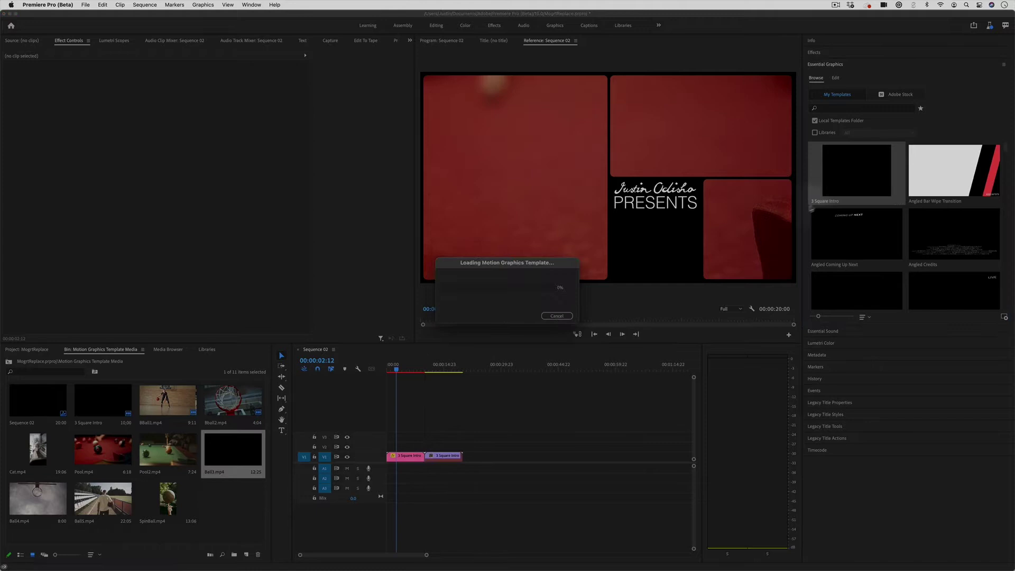
{"action": "left_click_drag", "start_coordinate": [813, 203], "coordinate": [468, 461]}
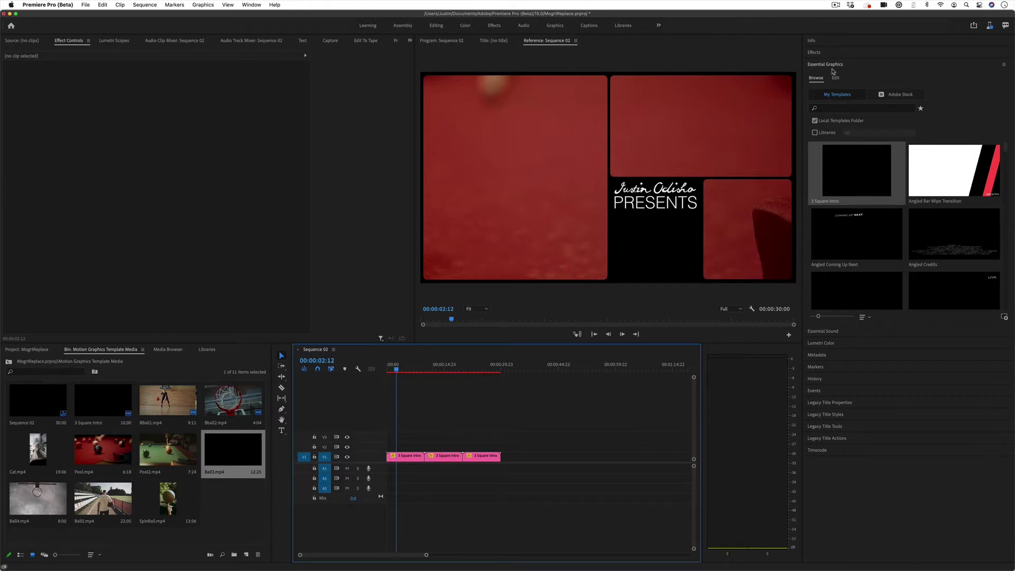
Step: Drop Bball1.mp4 into all three media slots of the first intro
{"action": "left_click", "coordinate": [412, 457]}
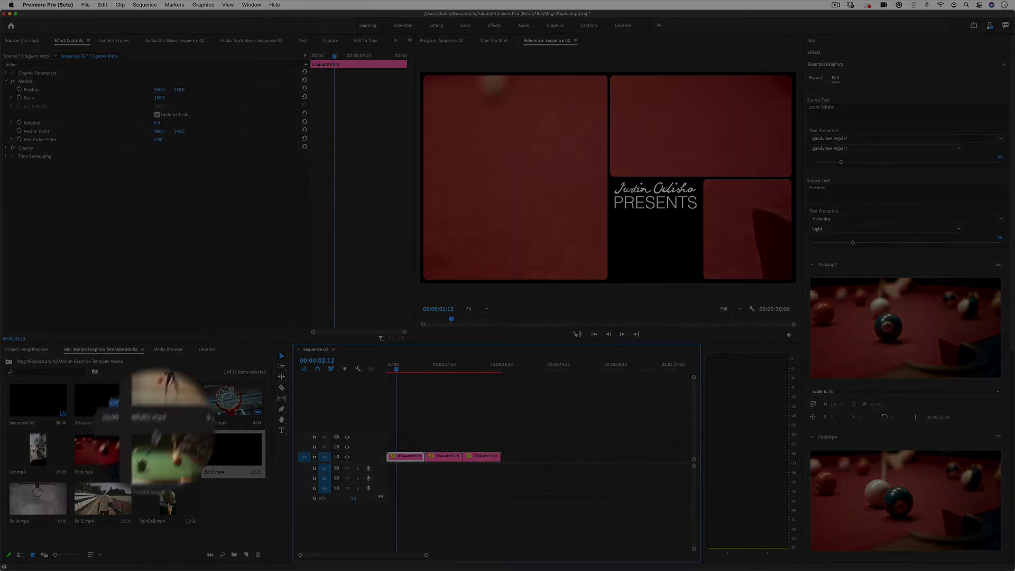
{"action": "left_click_drag", "start_coordinate": [165, 402], "coordinate": [819, 267]}
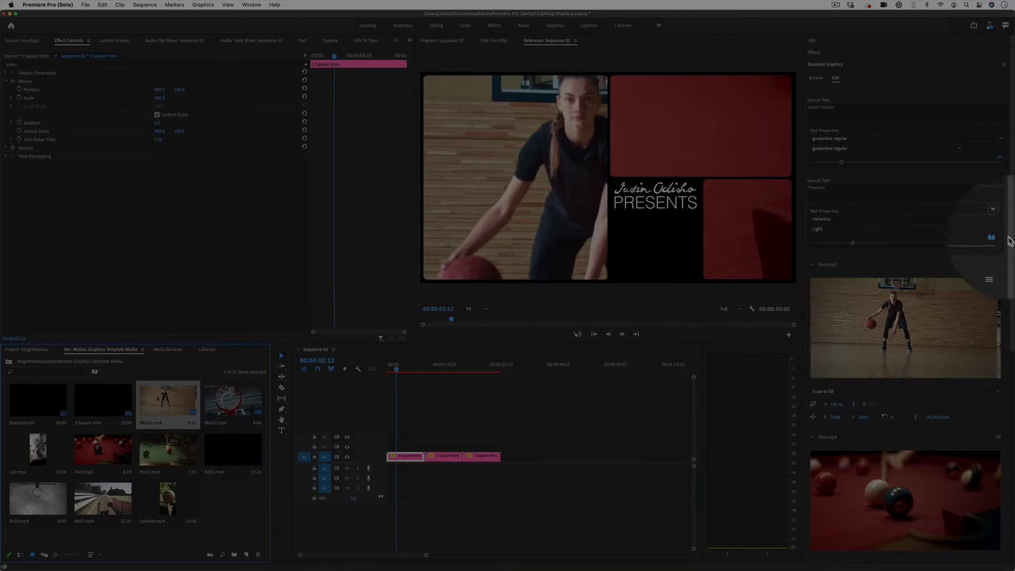
{"action": "left_click_drag", "start_coordinate": [591, 388], "coordinate": [906, 503]}
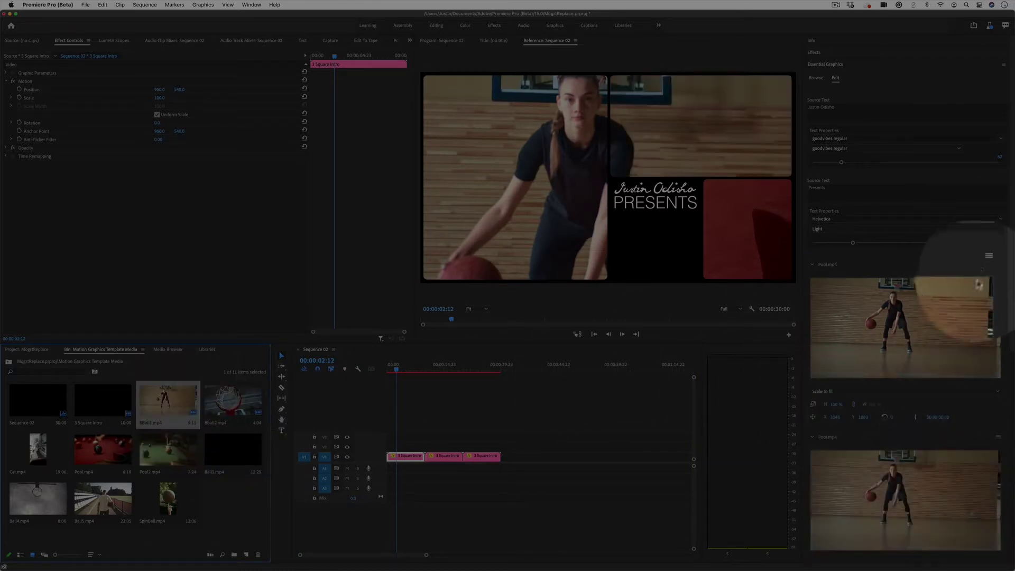
{"action": "scroll", "coordinate": [1013, 320], "scroll_direction": "down", "scroll_amount": 5}
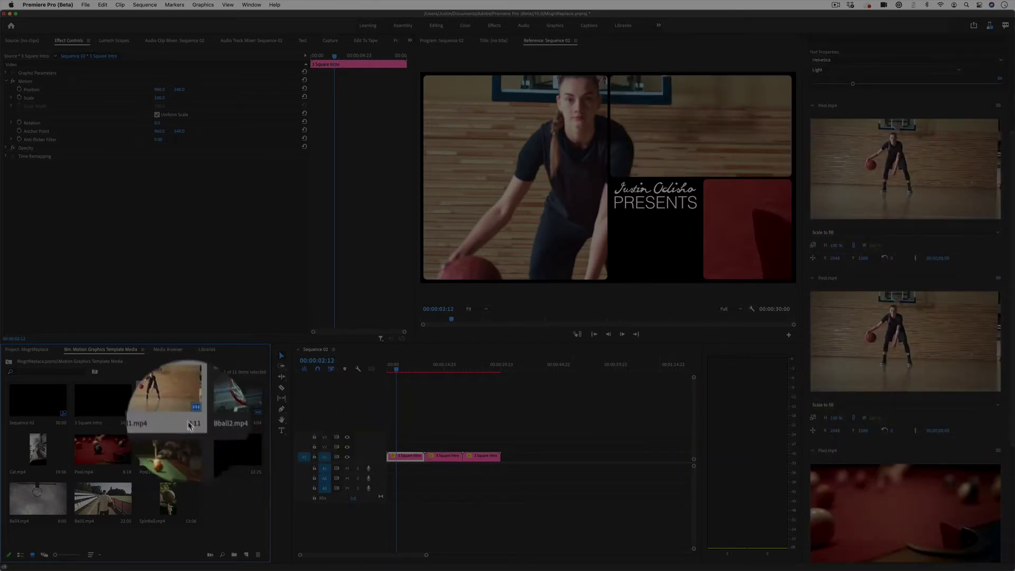
{"action": "left_click_drag", "start_coordinate": [168, 399], "coordinate": [862, 491]}
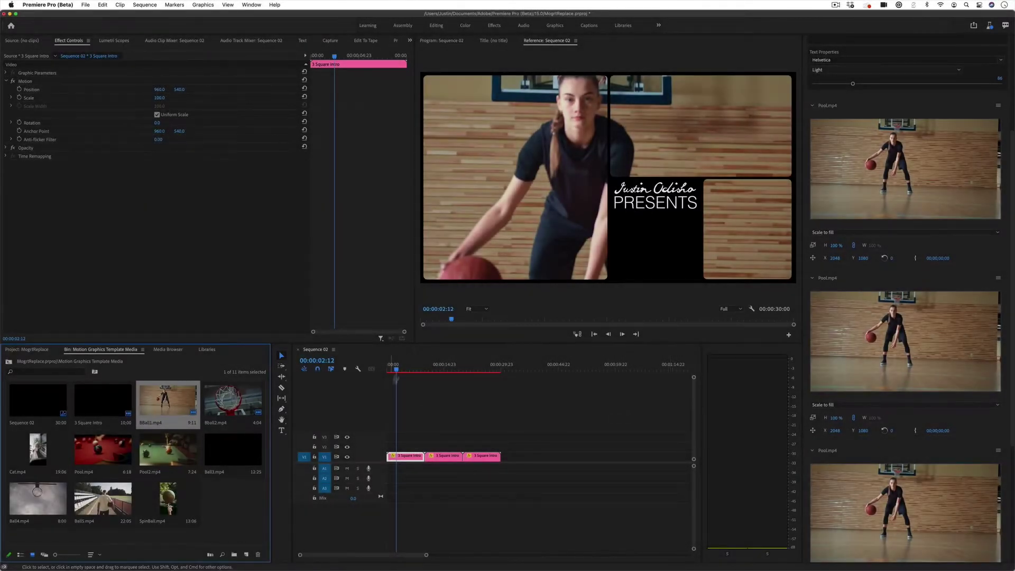
Step: Play the sequence from the start
{"action": "left_click", "coordinate": [355, 373]}
{"action": "key", "text": "Home"}
{"action": "key", "text": "space"}
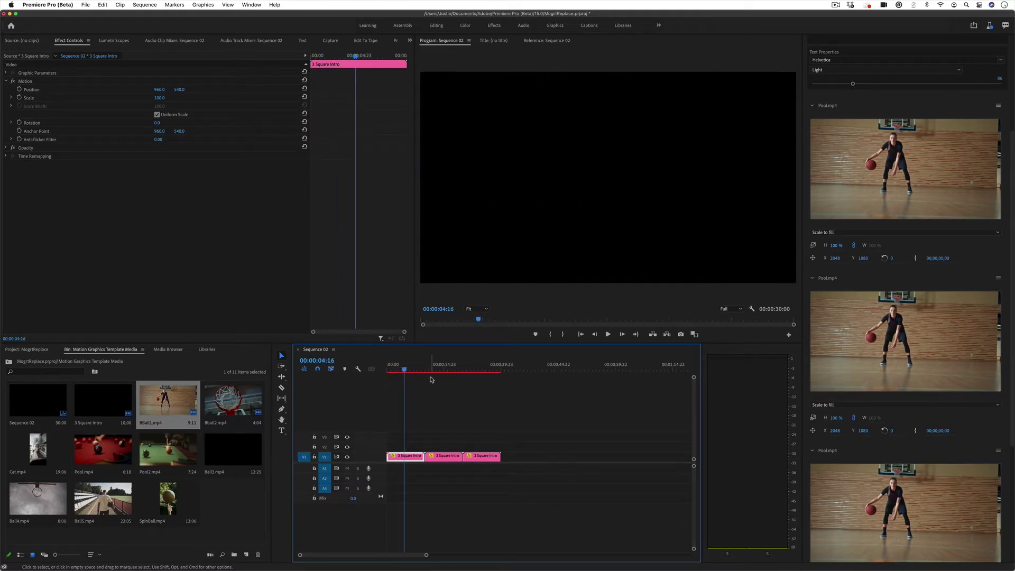
Step: Trim the first intro to end at 00:00:04:21 and slide the second intro left to close the gap
{"action": "key", "text": "space"}
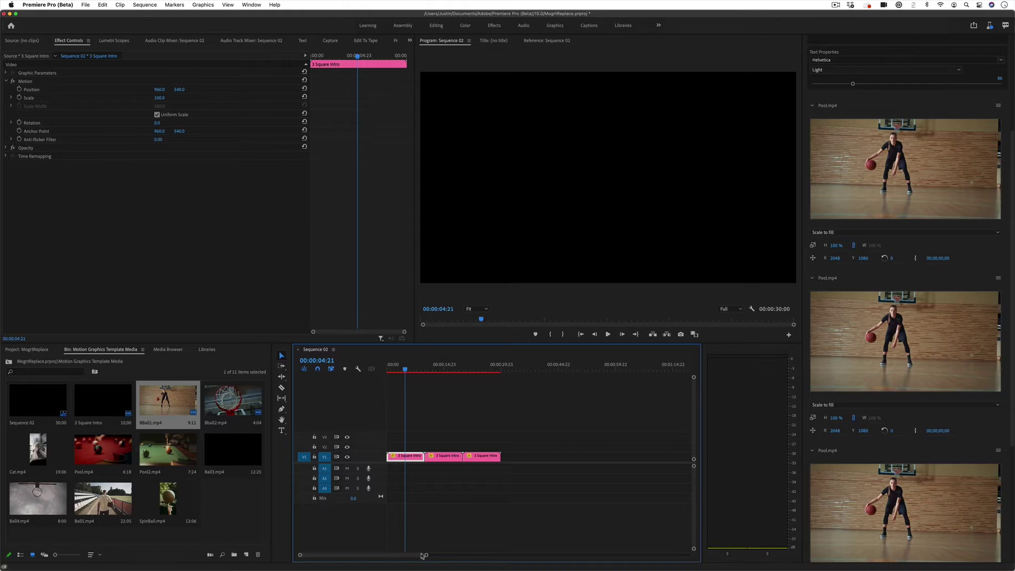
{"action": "left_click_drag", "start_coordinate": [424, 556], "coordinate": [362, 556]}
{"action": "left_click", "coordinate": [504, 457]}
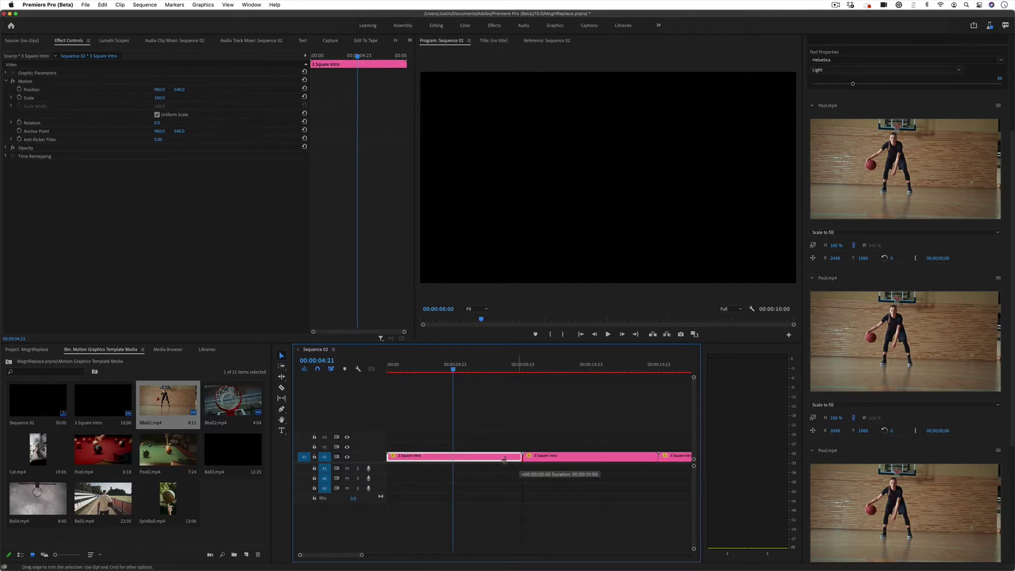
{"action": "left_click_drag", "start_coordinate": [504, 458], "coordinate": [455, 458]}
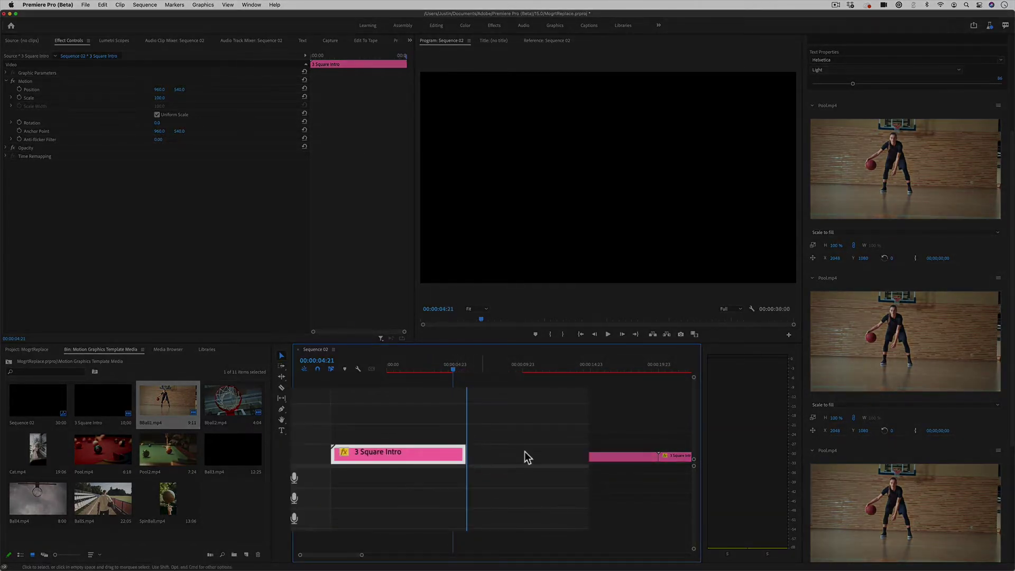
{"action": "left_click_drag", "start_coordinate": [560, 459], "coordinate": [495, 463]}
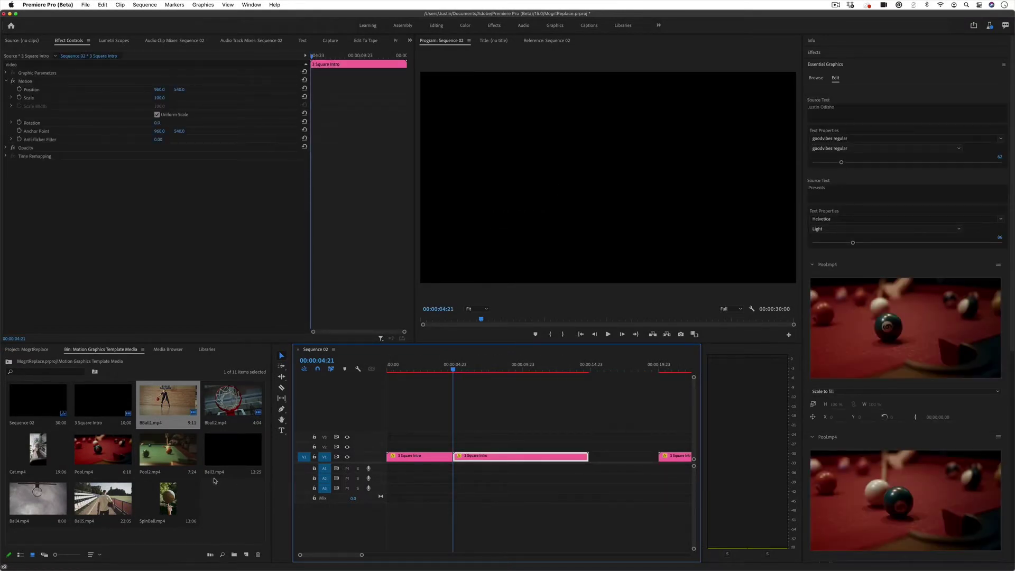
Step: Apply a Dip to Black dissolve at the join between the first two intros
{"action": "left_click", "coordinate": [521, 488]}
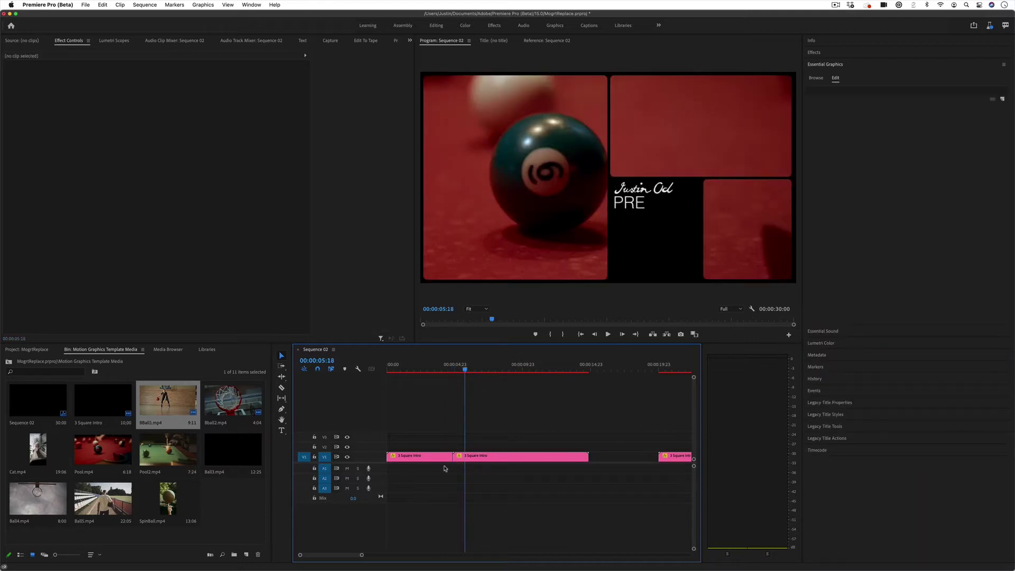
{"action": "left_click_drag", "start_coordinate": [443, 437], "coordinate": [454, 456]}
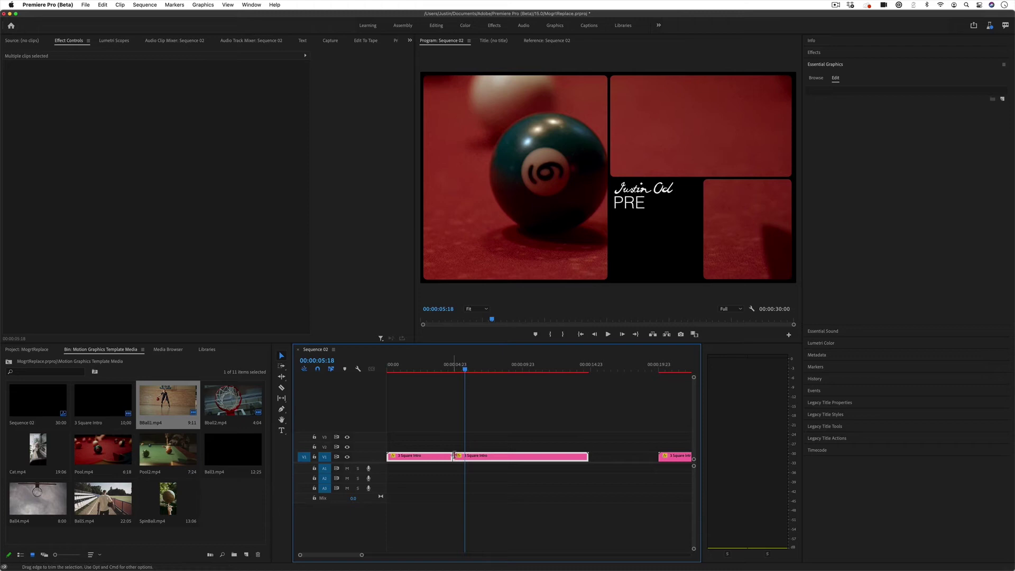
{"action": "left_click", "coordinate": [814, 53]}
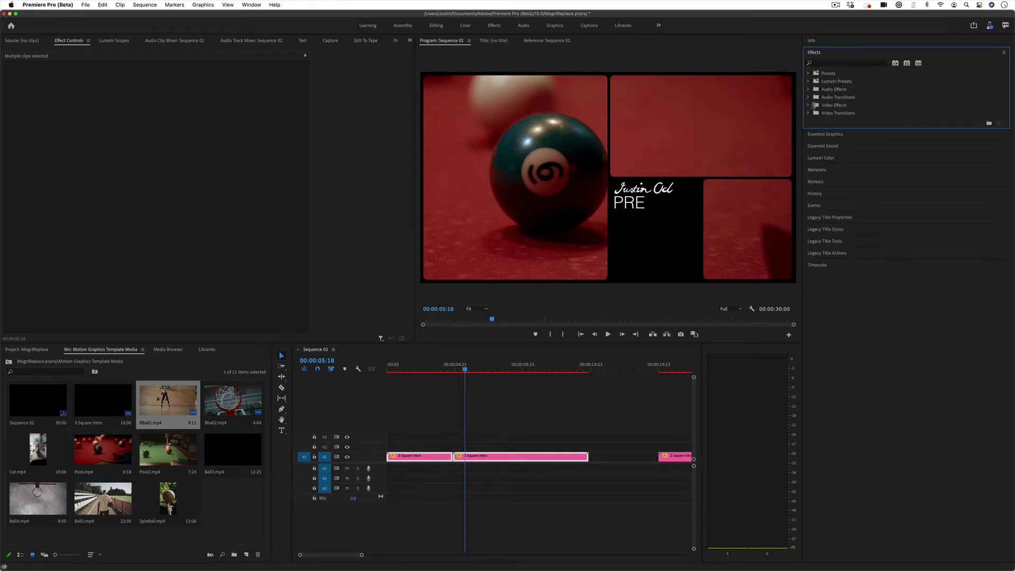
{"action": "left_click", "coordinate": [808, 113]}
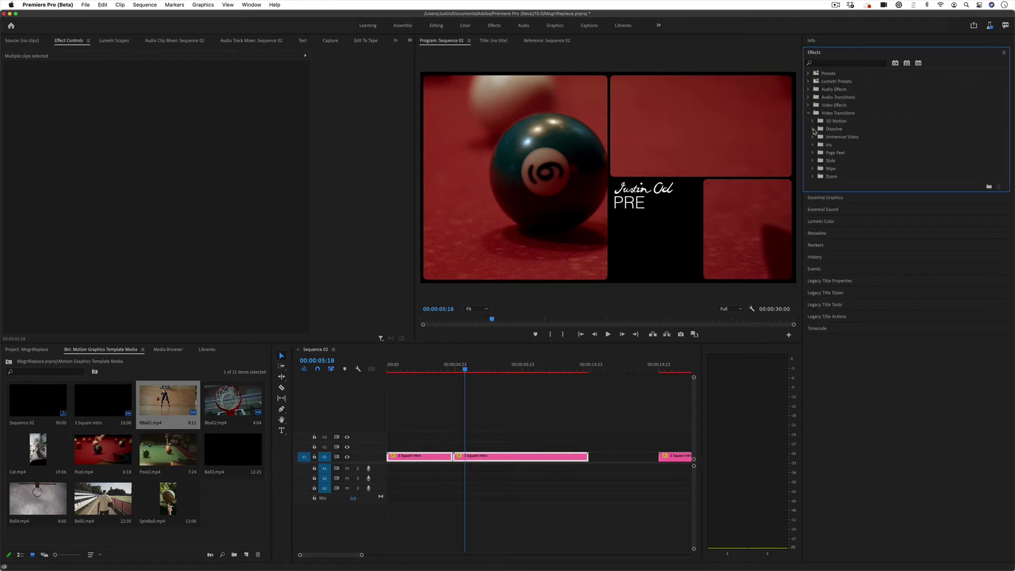
{"action": "left_click", "coordinate": [813, 129]}
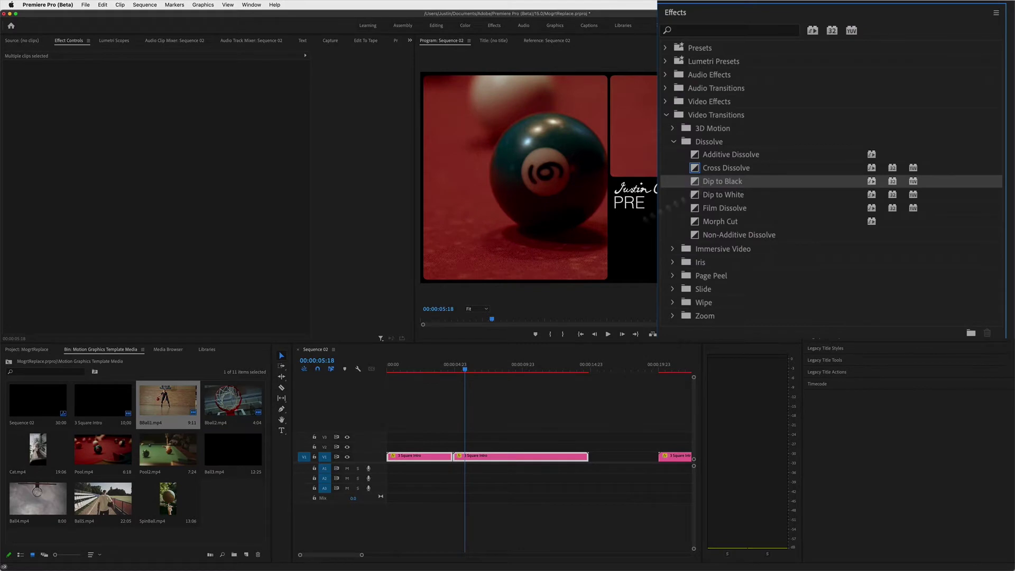
{"action": "left_click_drag", "start_coordinate": [841, 152], "coordinate": [453, 456]}
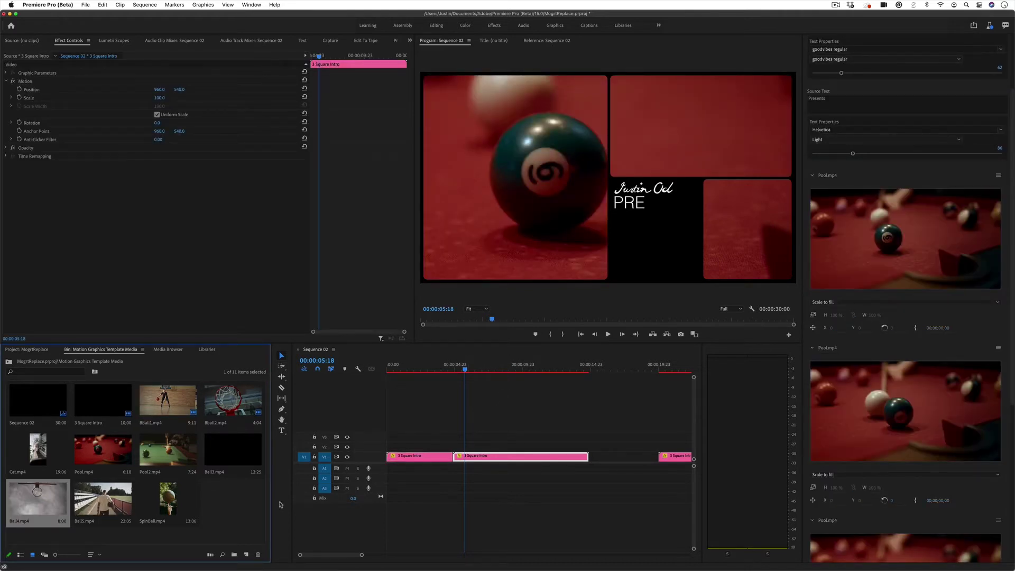
Step: Fill the second intro's first panel with SpinBall.mp4 and its second panel with Ball5.mp4
{"action": "left_click", "coordinate": [234, 500]}
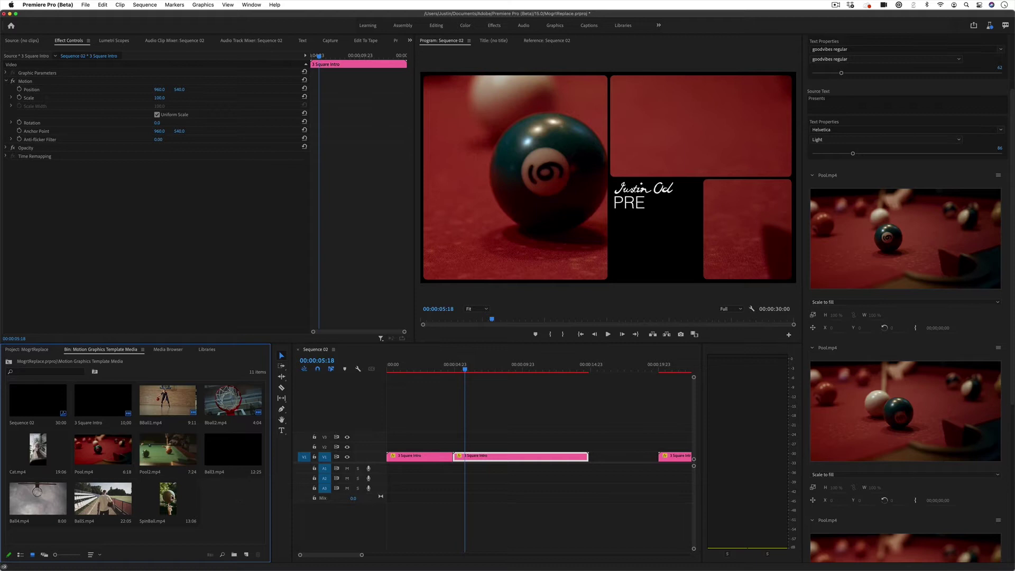
{"action": "left_click_drag", "start_coordinate": [168, 500], "coordinate": [841, 309]}
{"action": "left_click_drag", "start_coordinate": [858, 265], "coordinate": [858, 264]}
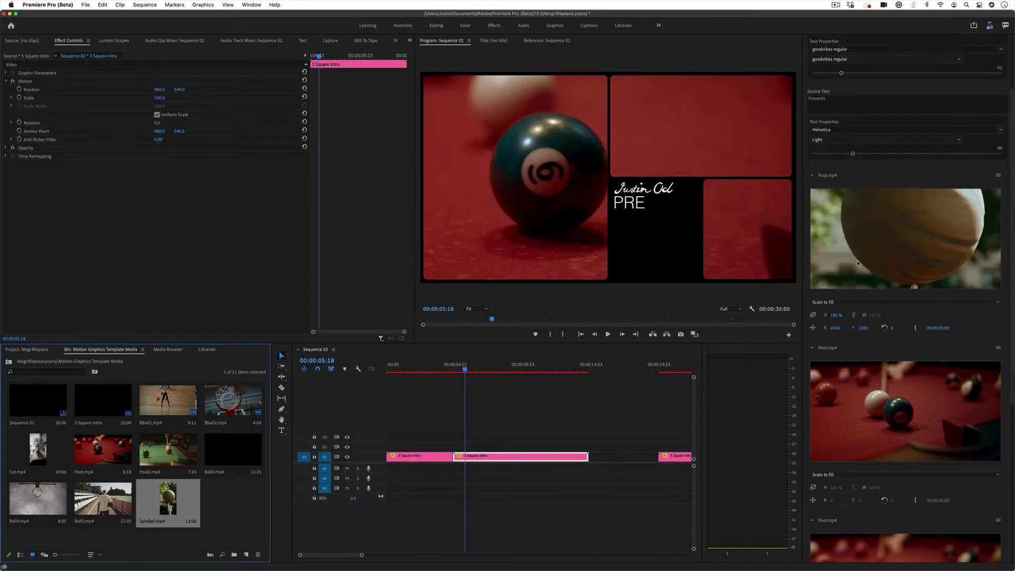
{"action": "left_click_drag", "start_coordinate": [105, 500], "coordinate": [918, 410]}
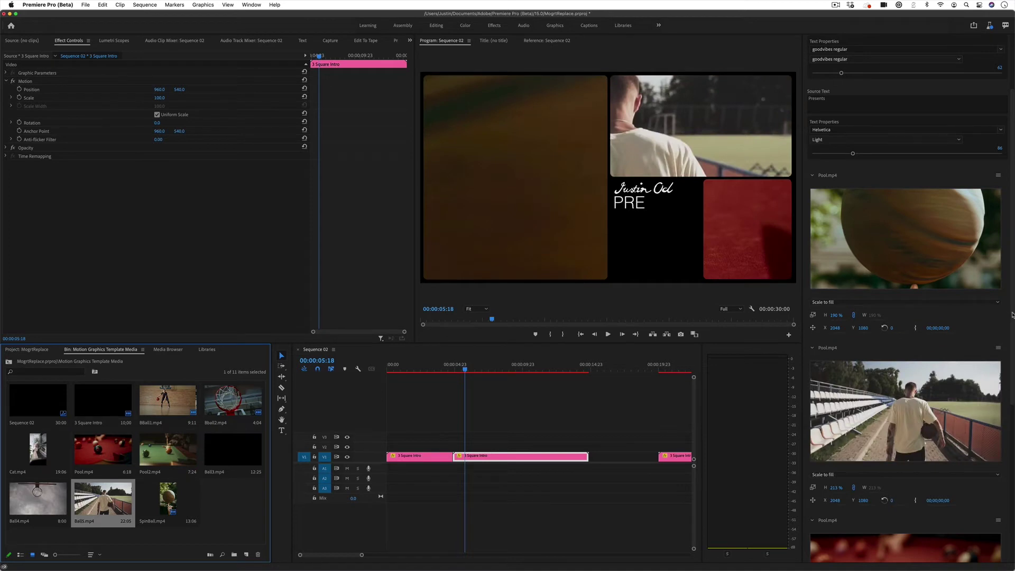
Step: Scale the spinning basketball clip to 31% and position it at X 1543 in its square
{"action": "scroll", "coordinate": [918, 339], "scroll_direction": "down", "scroll_amount": 2}
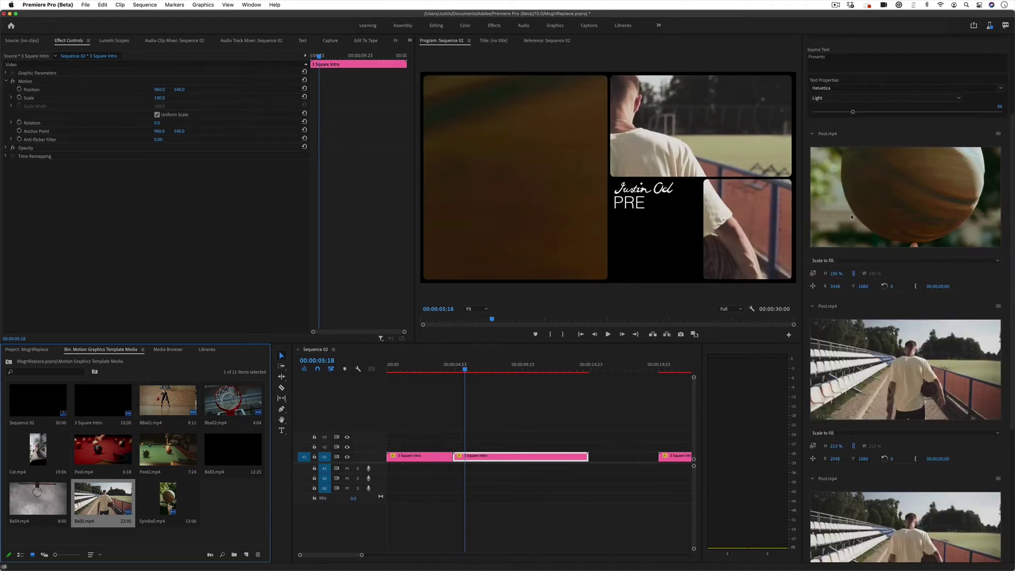
{"action": "left_click_drag", "start_coordinate": [837, 276], "coordinate": [823, 276]}
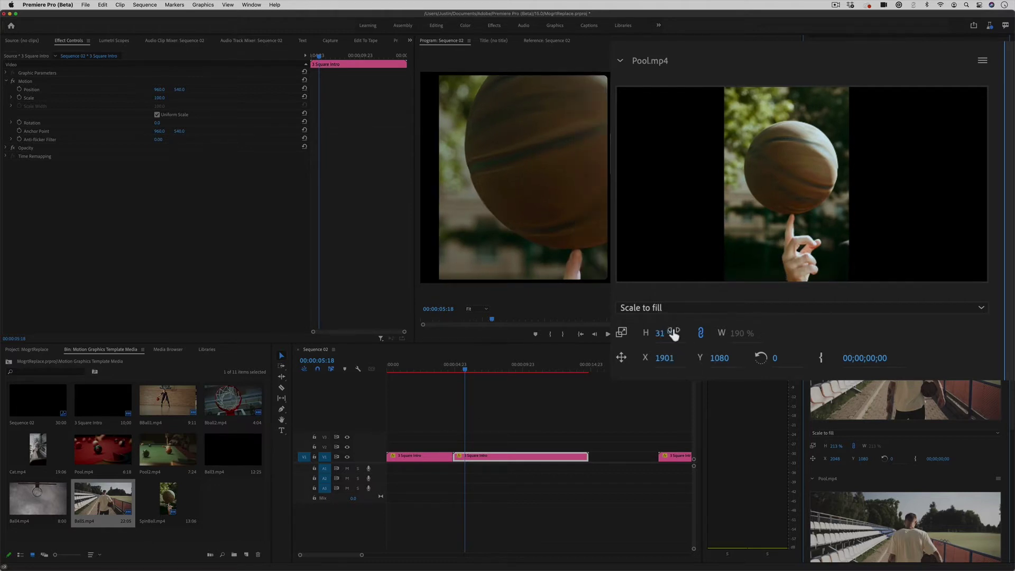
{"action": "left_click_drag", "start_coordinate": [665, 358], "coordinate": [667, 334]}
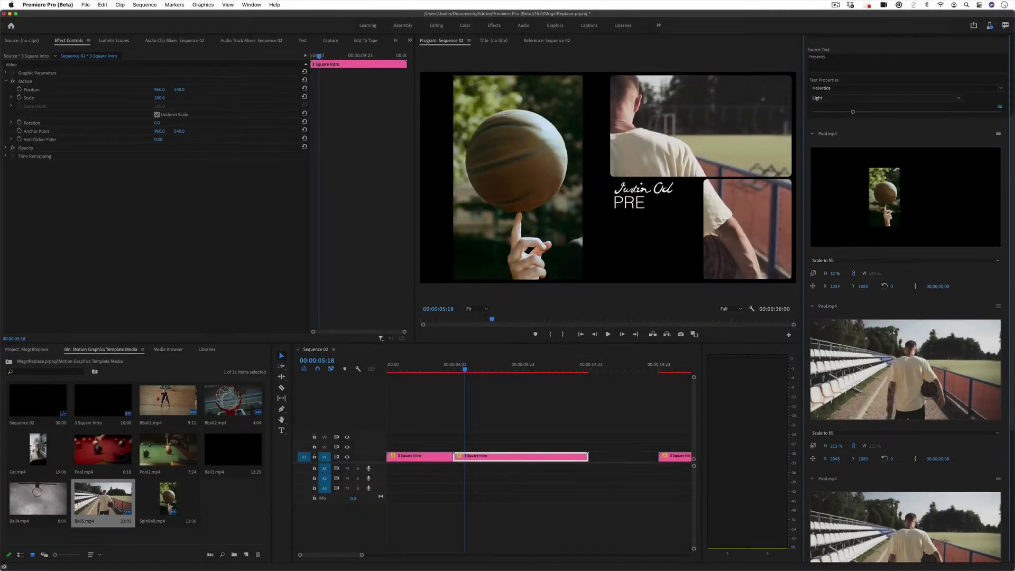
{"action": "left_click_drag", "start_coordinate": [839, 274], "coordinate": [835, 287]}
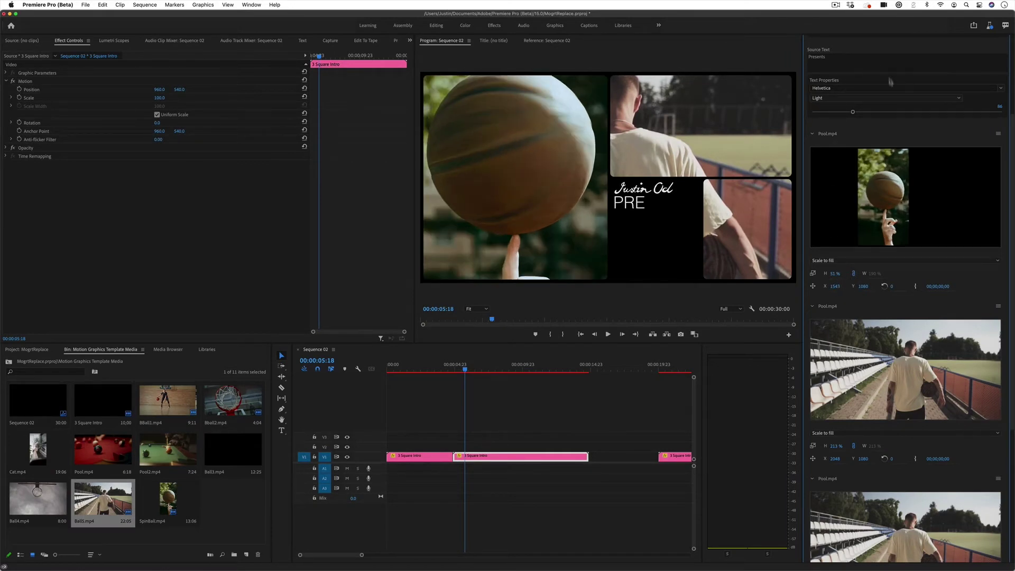
{"action": "scroll", "coordinate": [883, 138], "scroll_direction": "up", "scroll_amount": 2}
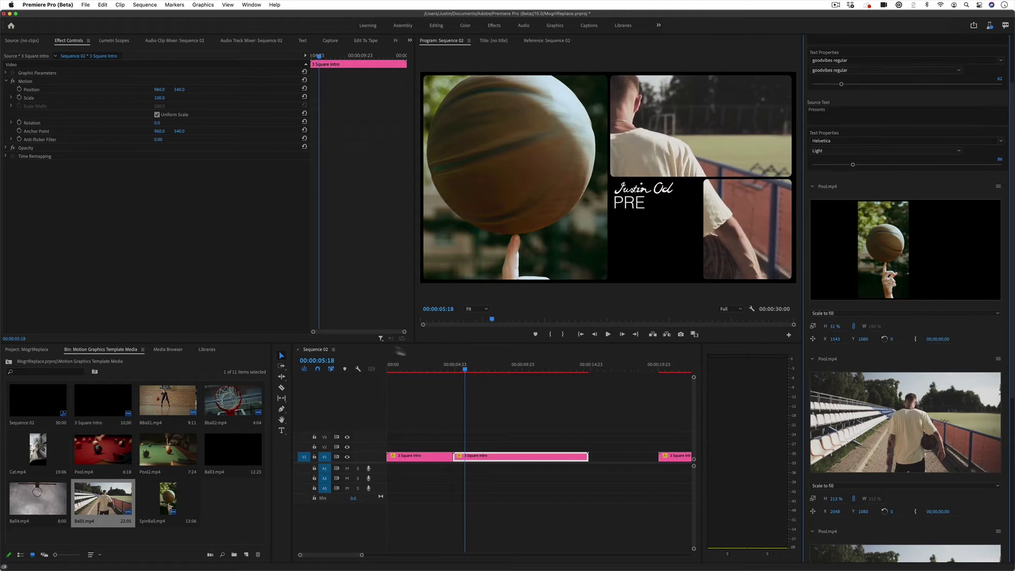
Step: Play the sequence from the start and stop at the title
{"action": "key", "text": "Home"}
{"action": "key", "text": "space"}
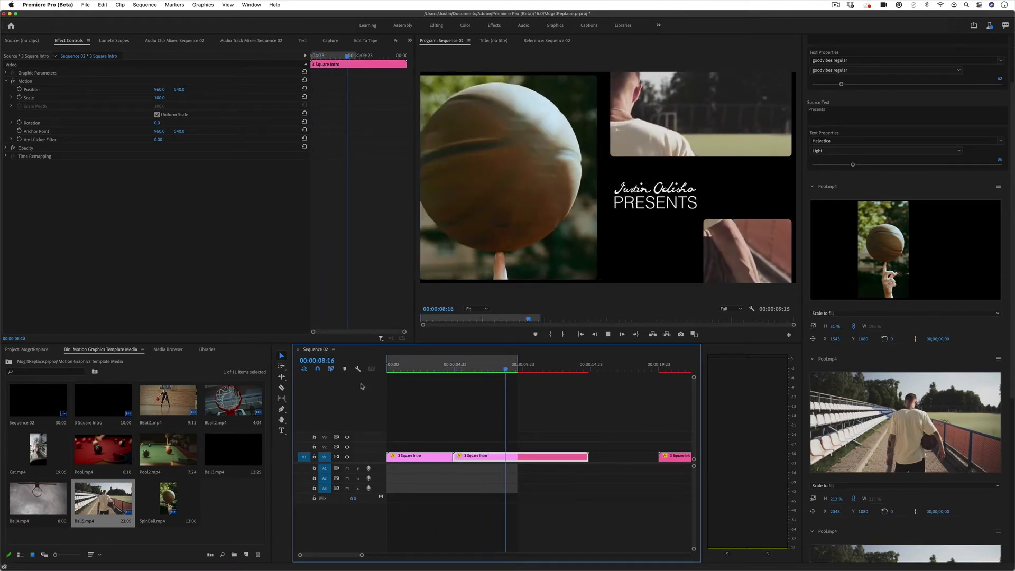
{"action": "key", "text": "space"}
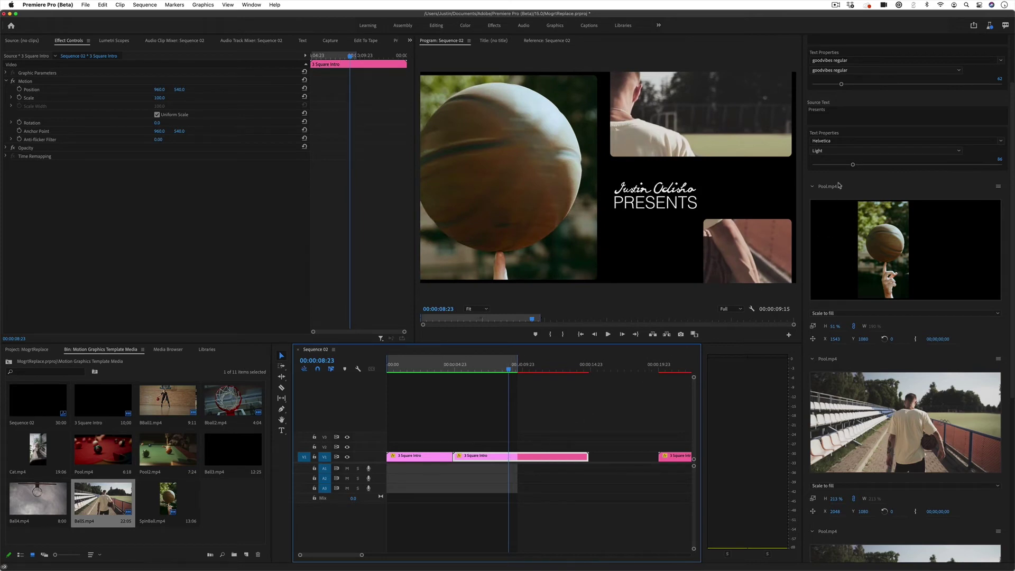
Step: Change the two title lines to 'In association' and 'With'
{"action": "scroll", "coordinate": [840, 185], "scroll_direction": "up", "scroll_amount": 3}
{"action": "left_click", "coordinate": [824, 106]}
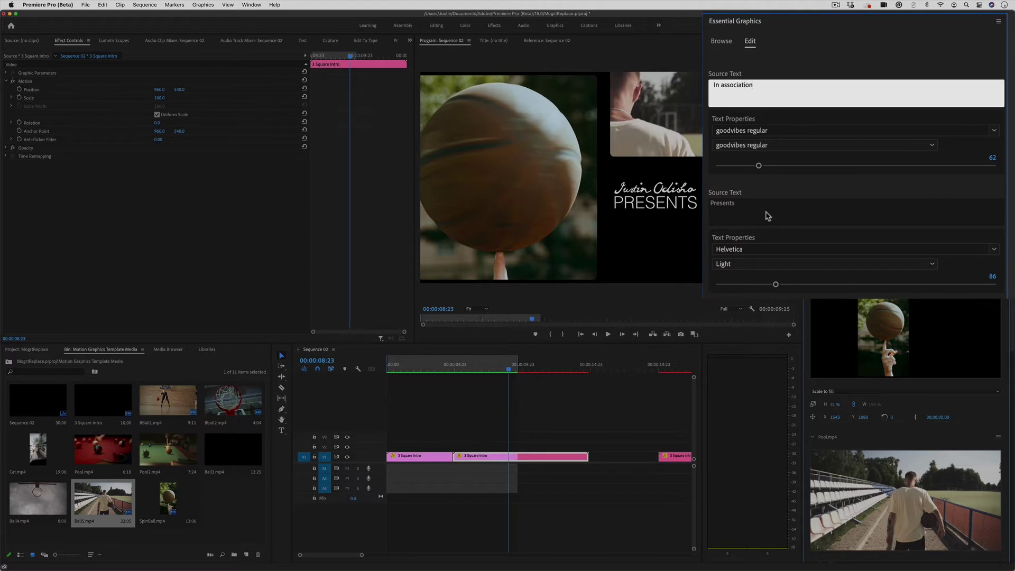
{"action": "key", "text": "Tab"}
{"action": "type", "text": "Wi"}
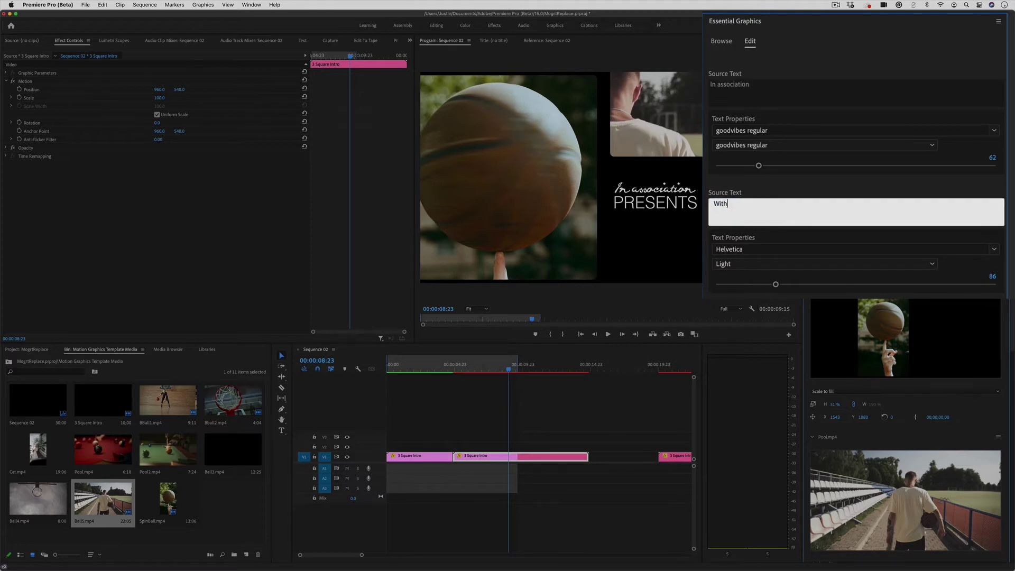
{"action": "type", "text": "th"}
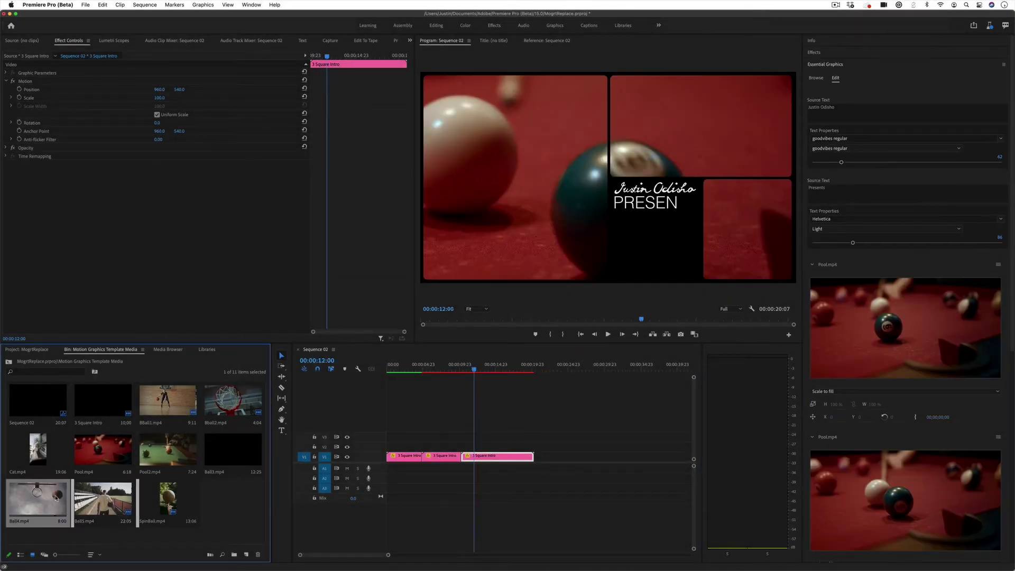
Step: Fill the third intro's panels with Ball4.mp4, Bball2.mp4 and Ball5.mp4, nudging the second panel's X slightly right
{"action": "left_click_drag", "start_coordinate": [50, 497], "coordinate": [884, 344]}
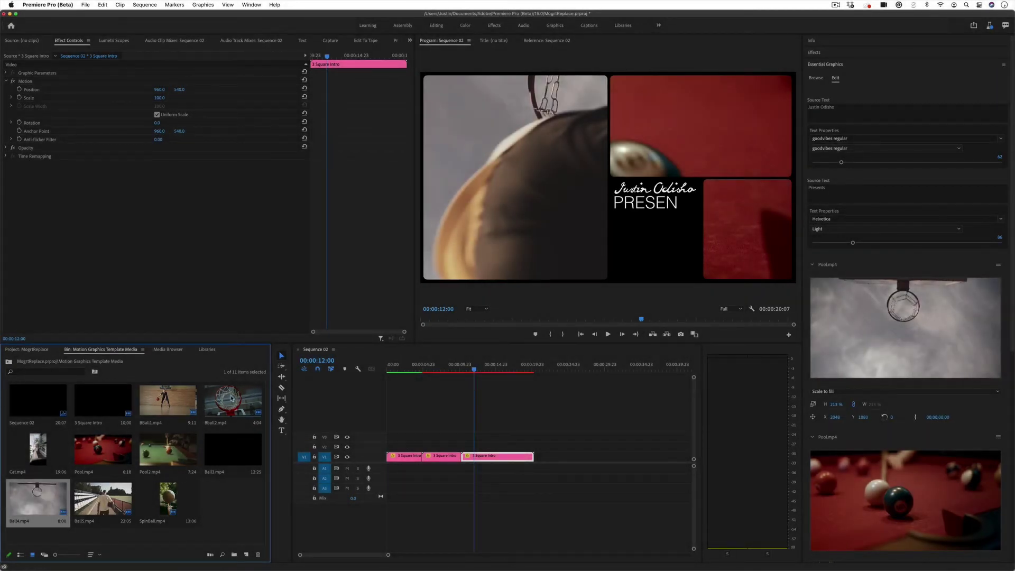
{"action": "left_click_drag", "start_coordinate": [231, 398], "coordinate": [914, 502]}
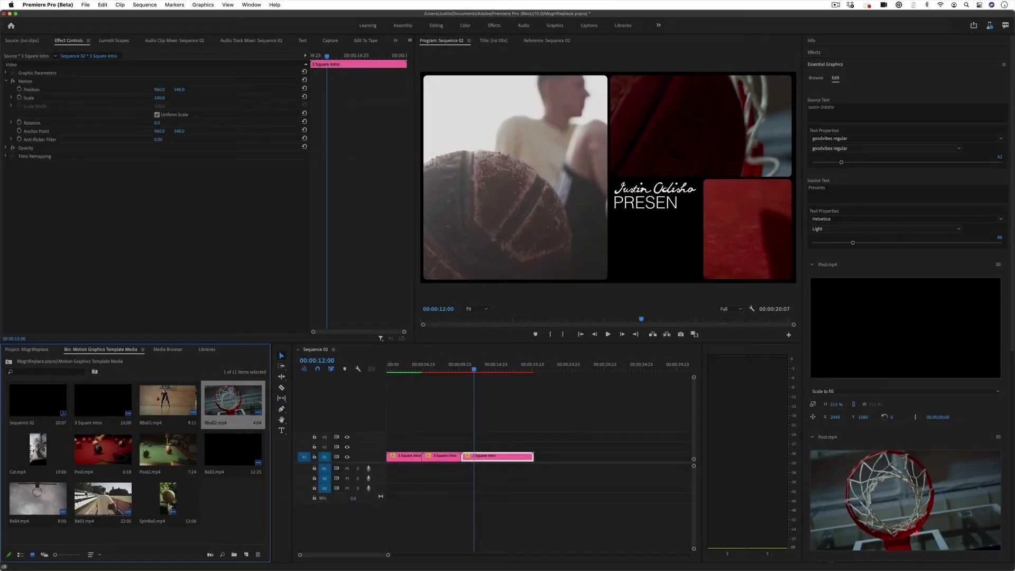
{"action": "left_click_drag", "start_coordinate": [76, 483], "coordinate": [538, 276]}
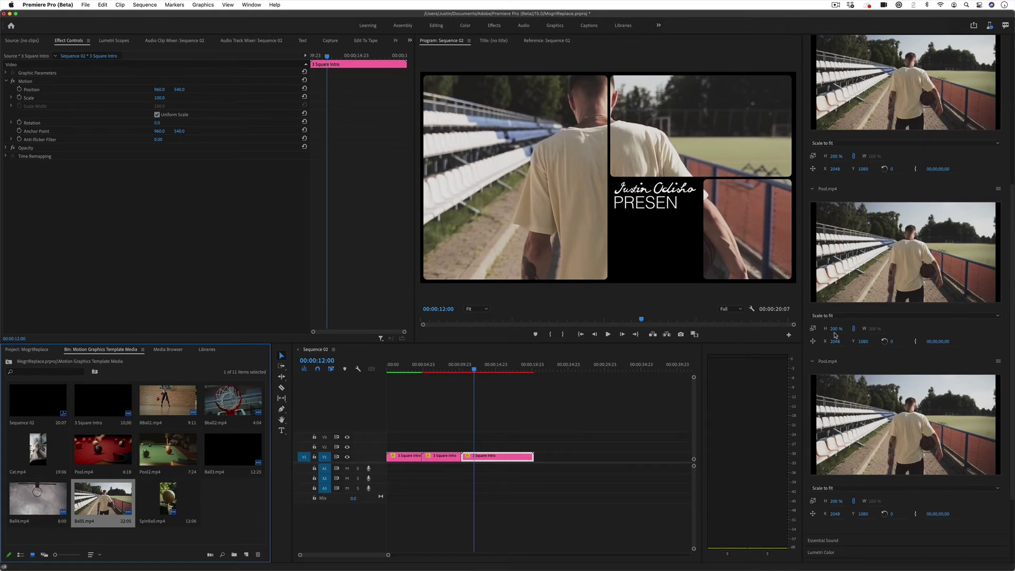
{"action": "left_click_drag", "start_coordinate": [832, 344], "coordinate": [837, 343]}
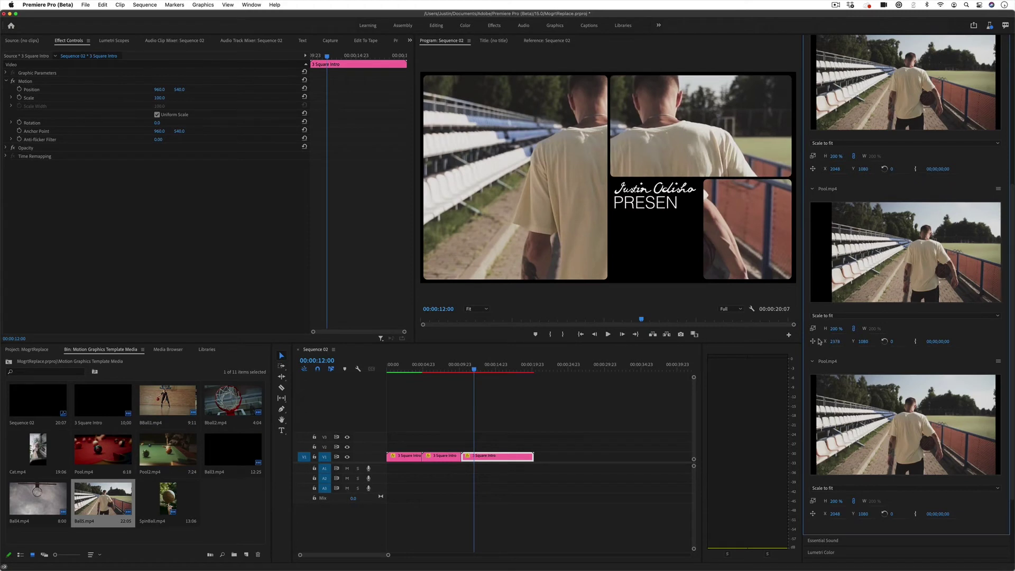
Step: Preview the title from about ten seconds in, then put Ball4.mp4's hoop shot in the top-right panel
{"action": "left_click", "coordinate": [467, 369]}
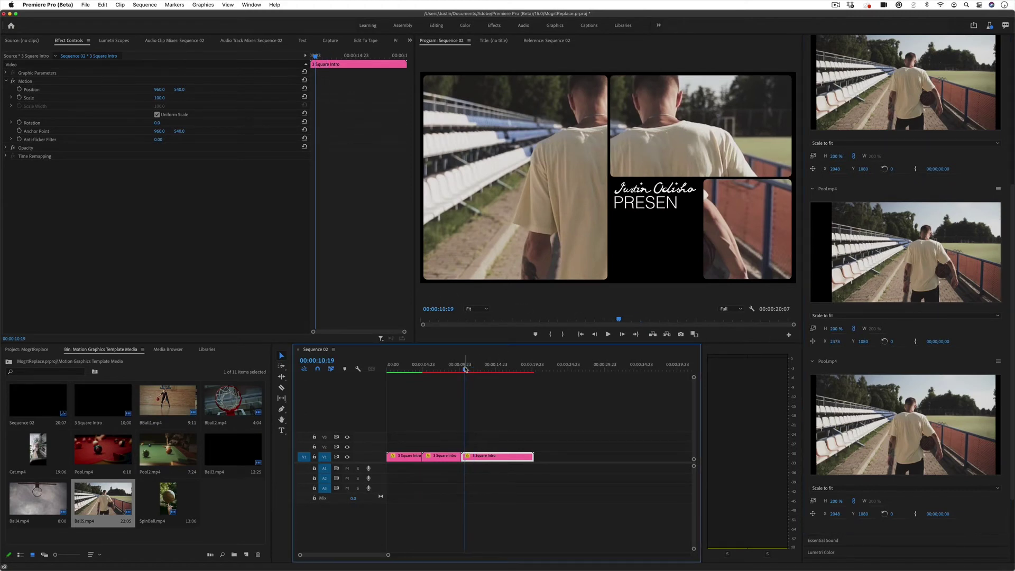
{"action": "key", "text": "space"}
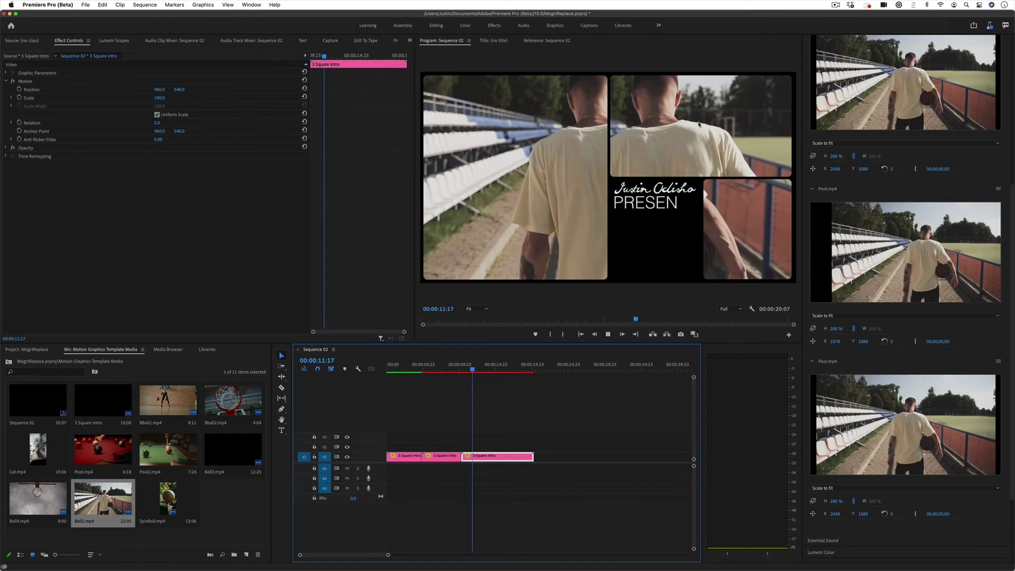
{"action": "key", "text": "space"}
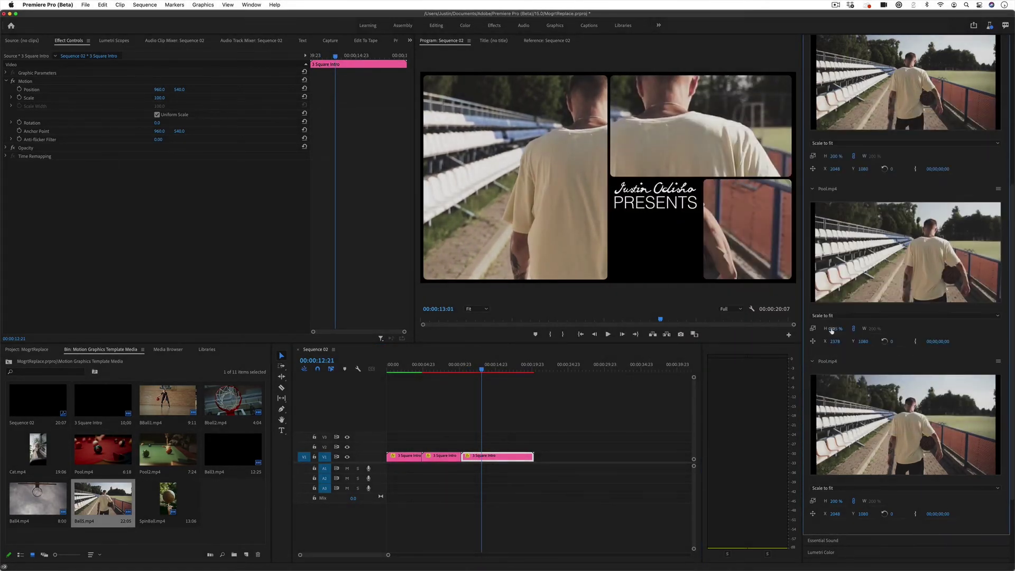
{"action": "left_click", "coordinate": [38, 499]}
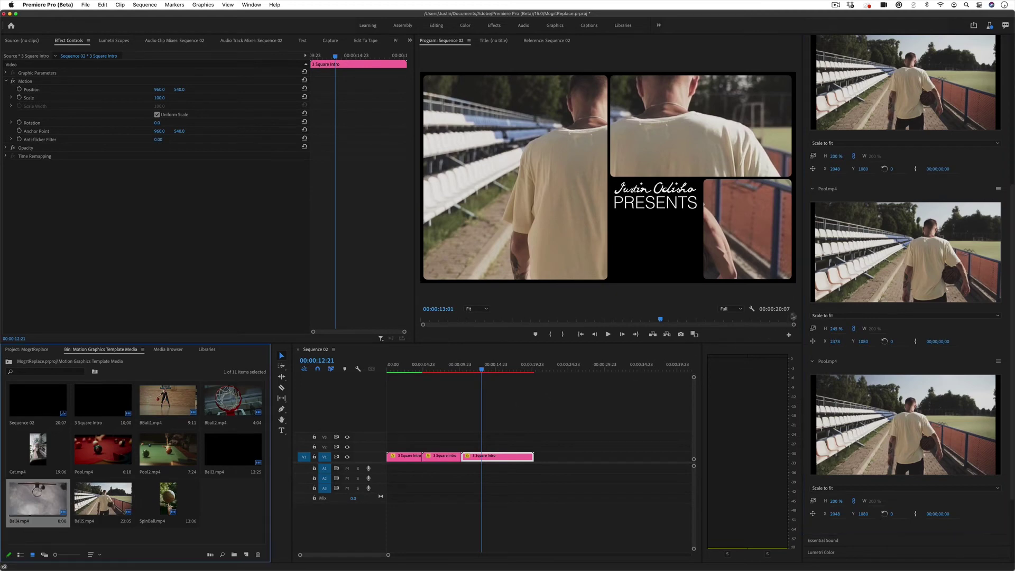
{"action": "left_click_drag", "start_coordinate": [38, 499], "coordinate": [904, 252]}
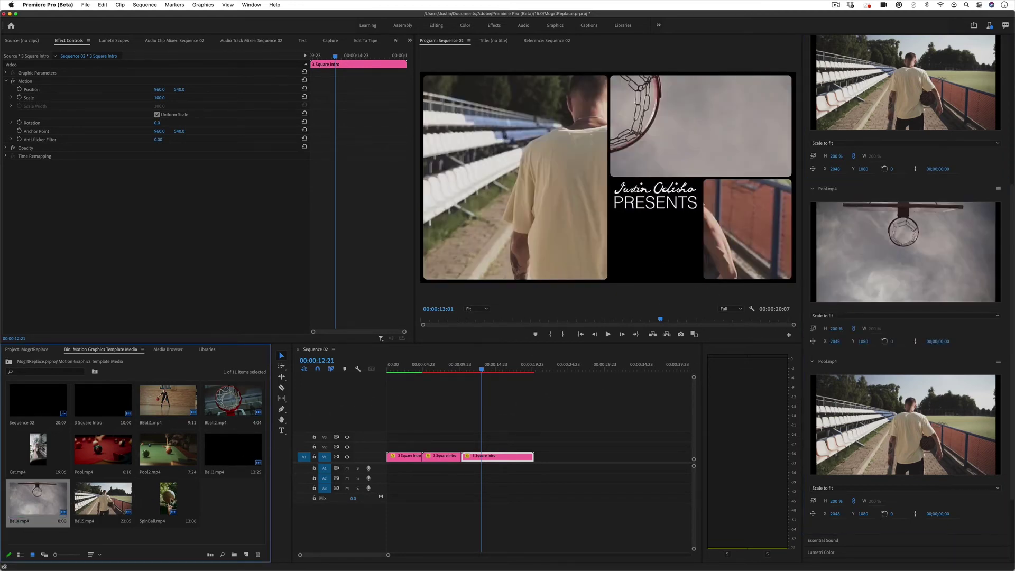
Step: Clear the third intro's second title line and delete the name from the top title line
{"action": "scroll", "coordinate": [904, 252], "scroll_direction": "up", "scroll_amount": 3}
{"action": "key", "text": "BackSpace"}
{"action": "scroll", "coordinate": [848, 92], "scroll_direction": "up", "scroll_amount": 1}
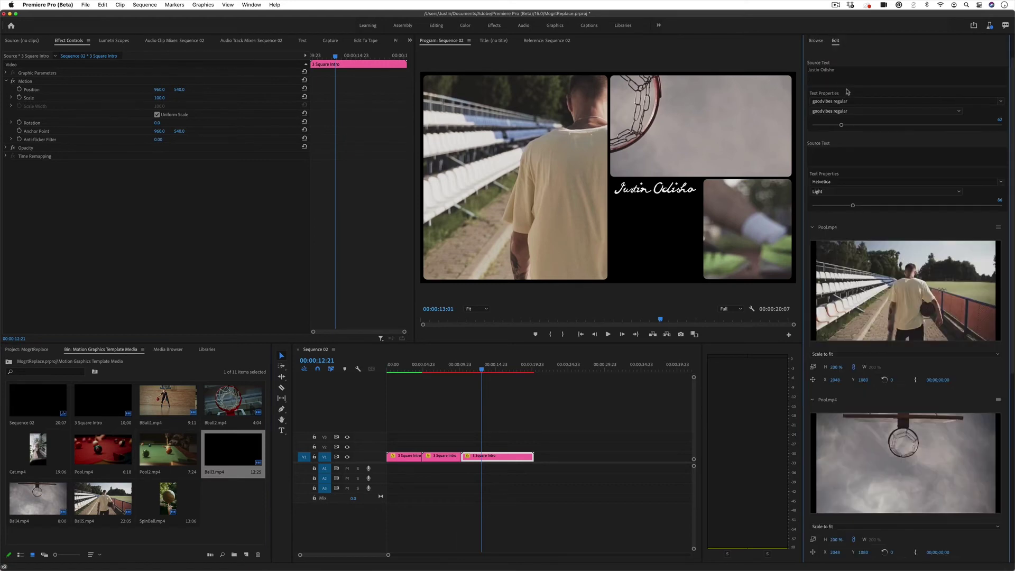
{"action": "left_click", "coordinate": [850, 75]}
{"action": "key", "text": "BackSpace"}
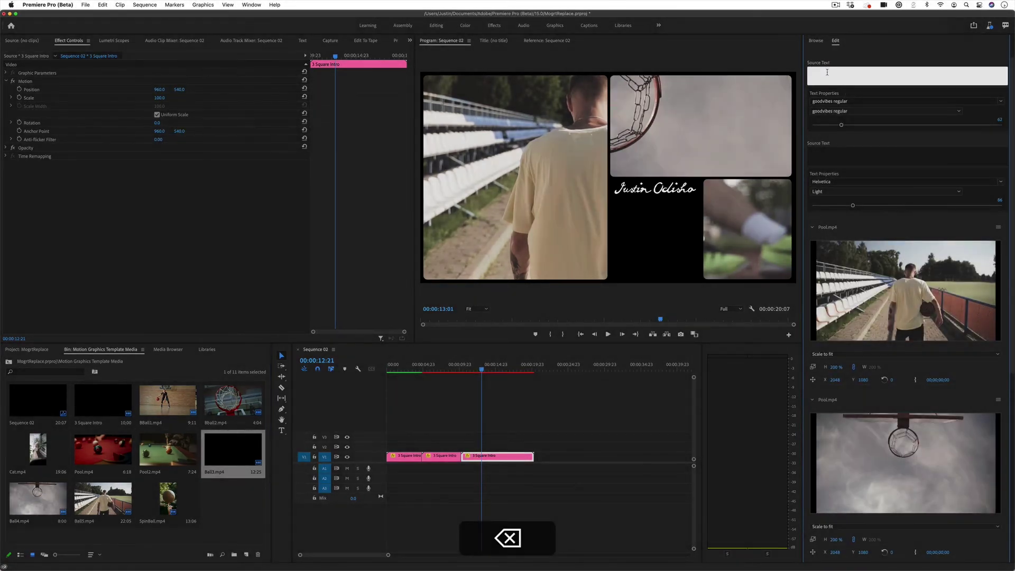